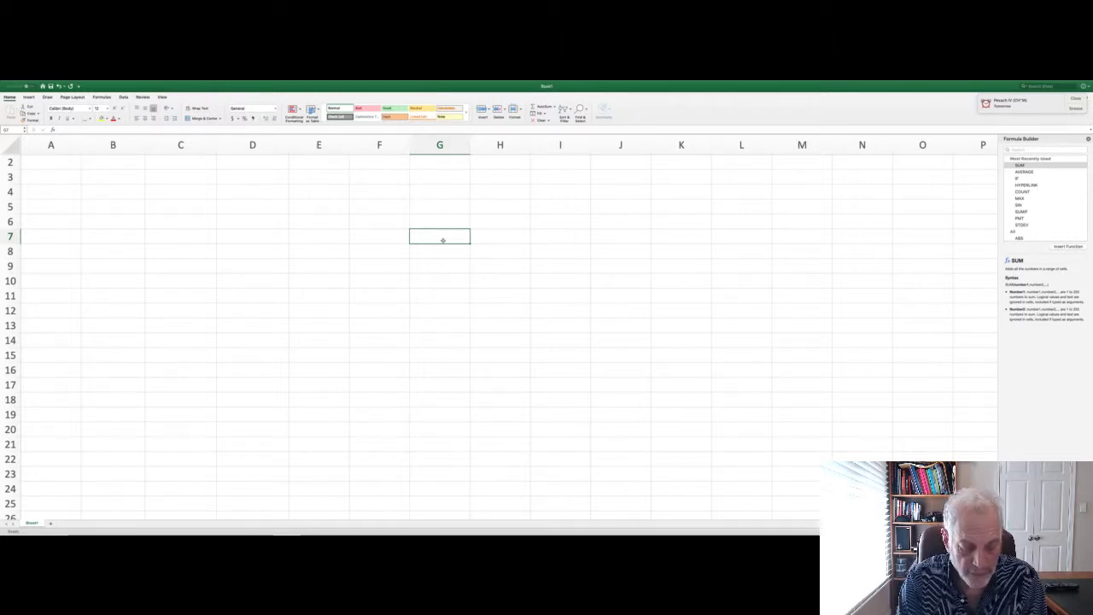
Enter the heading Theta(rad) in cell G7 and the starting value 0 in G8
{"action": "type", "text": "Theta"}
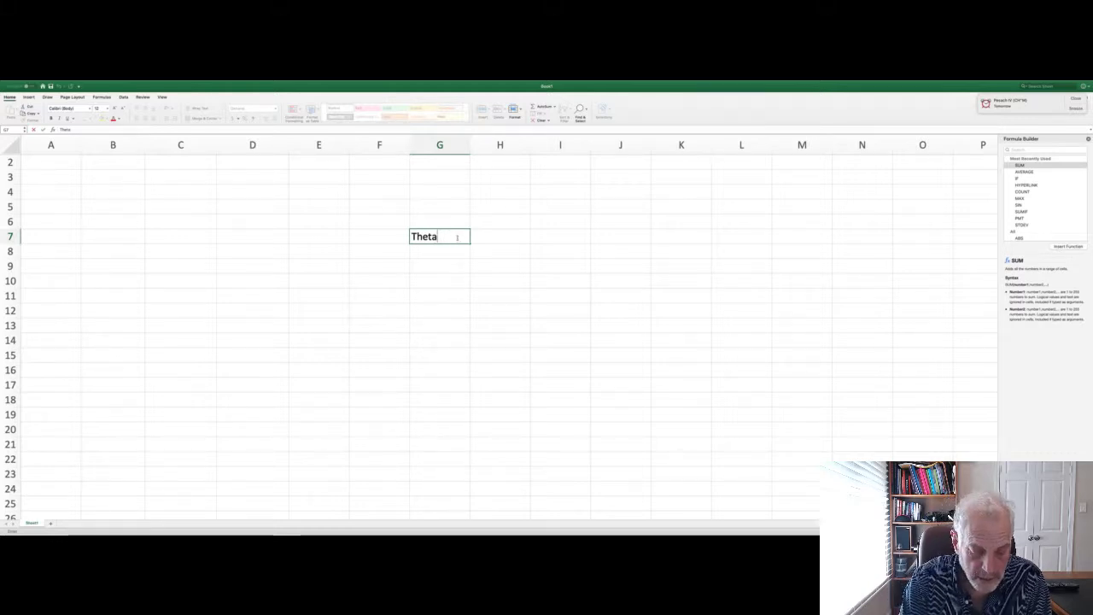
{"action": "type", "text": "(rad)"}
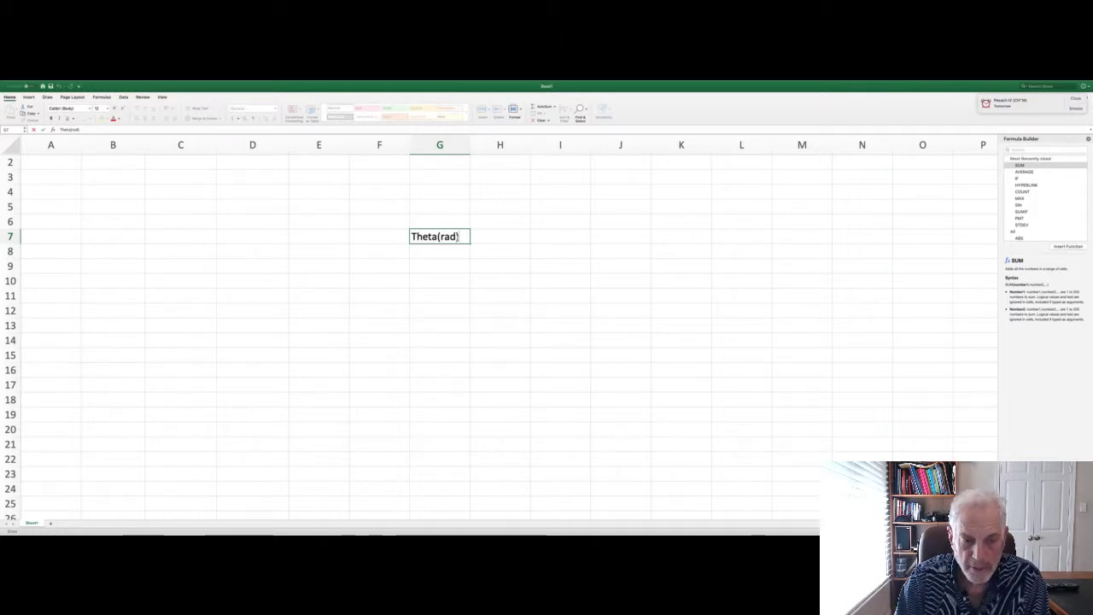
{"action": "key", "text": "Return"}
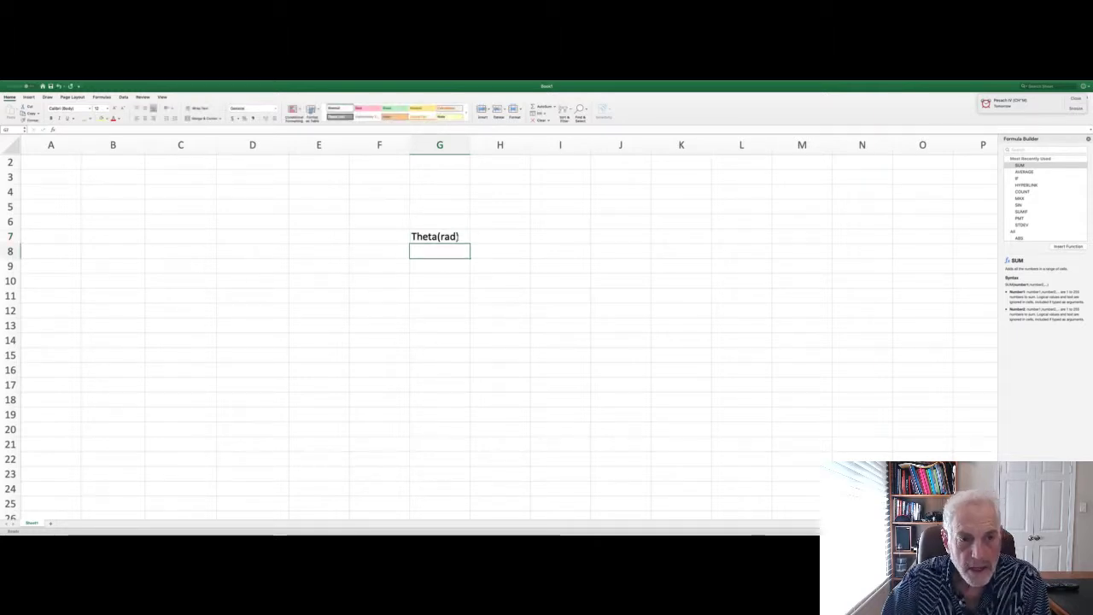
{"action": "type", "text": "0"}
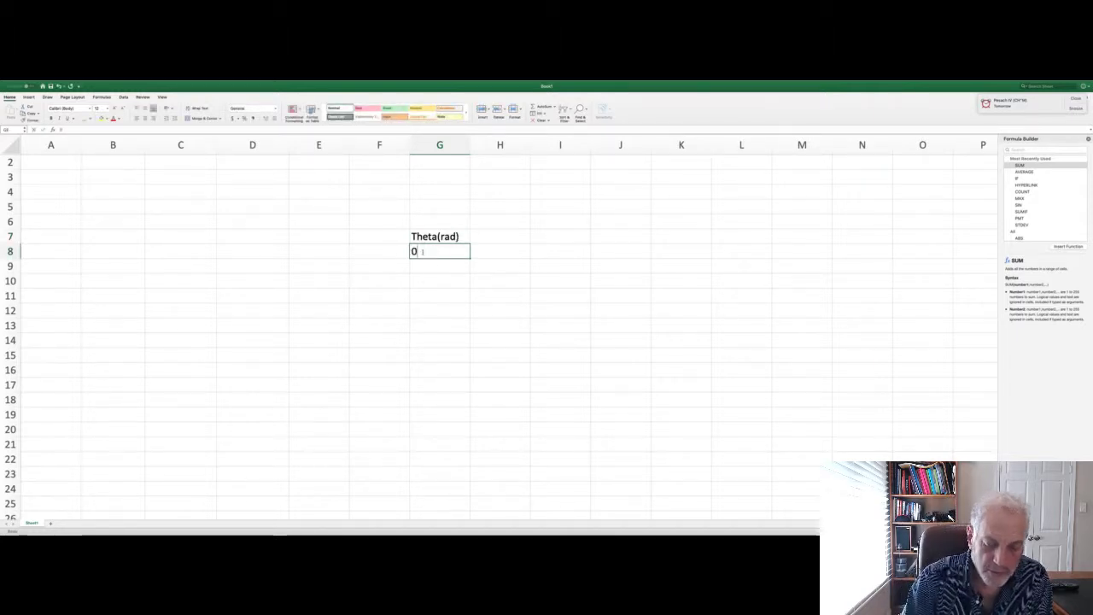
{"action": "key", "text": "Return"}
Enter the formula =G8+0.3 in cell G9 and fill it down to G19
{"action": "type", "text": "="}
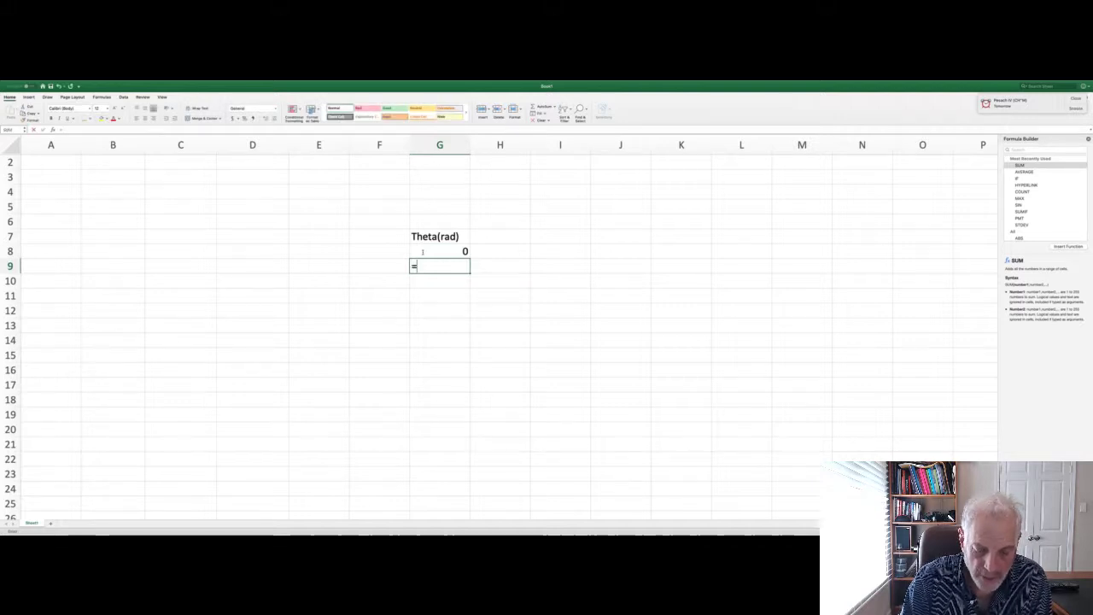
{"action": "left_click", "coordinate": [424, 252]}
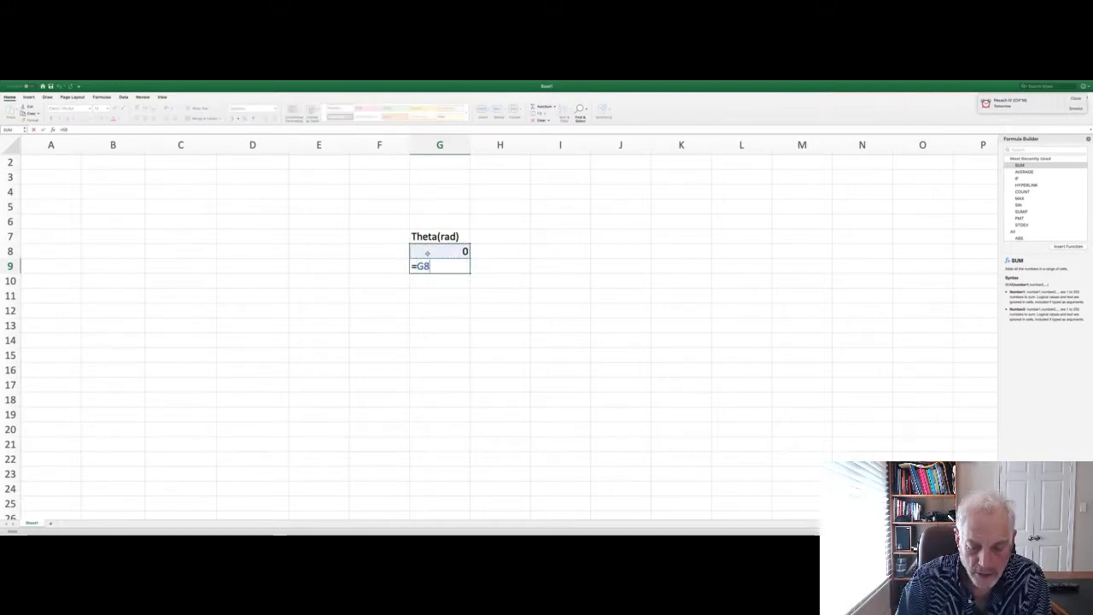
{"action": "type", "text": "+0.3"}
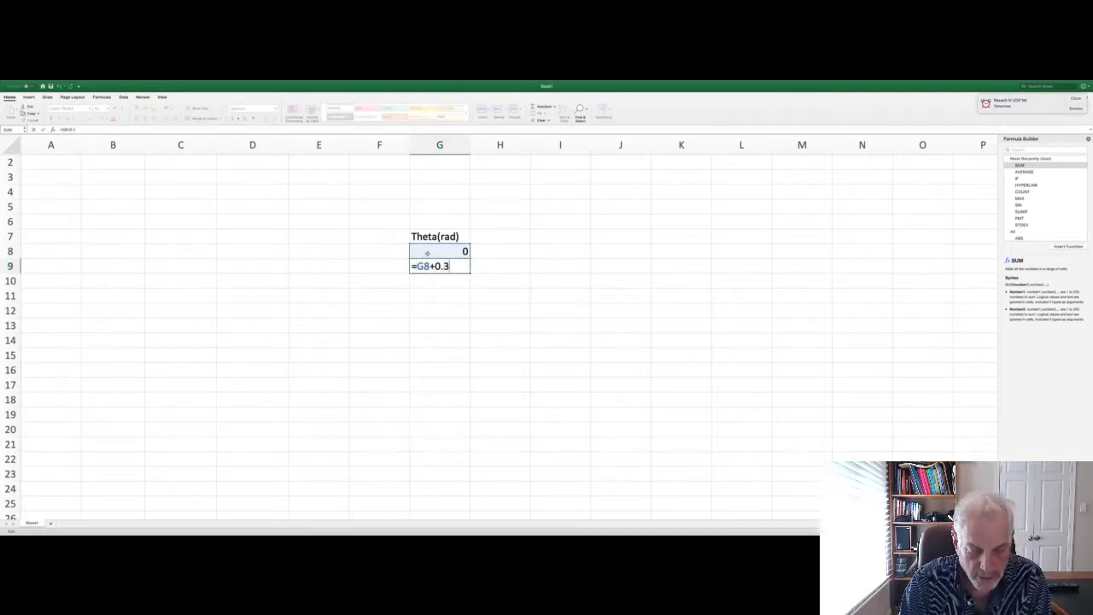
{"action": "key", "text": "Return"}
{"action": "left_click", "coordinate": [458, 268]}
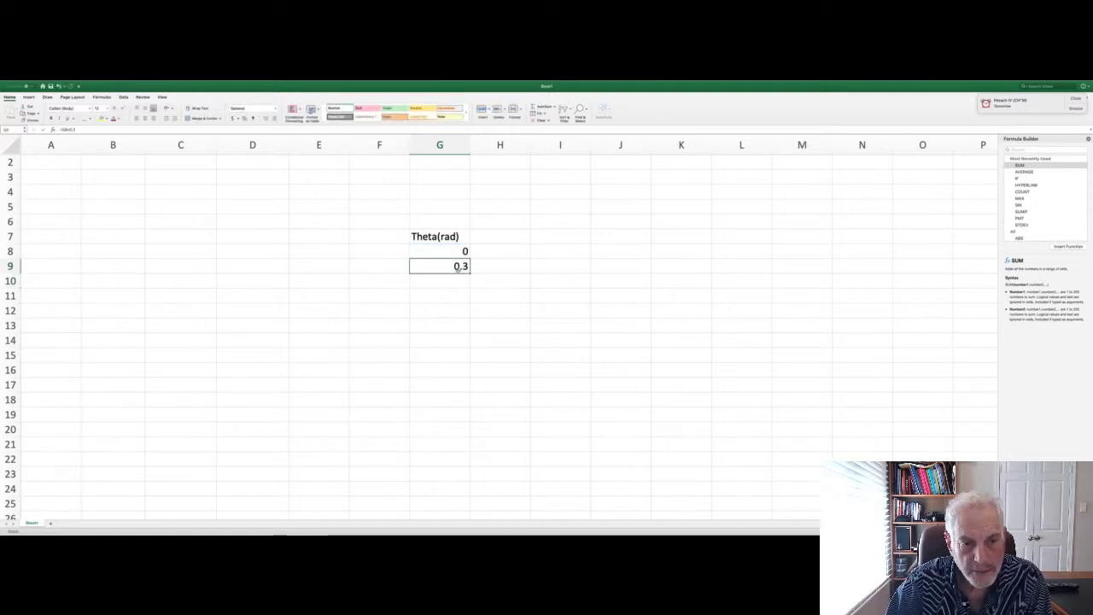
{"action": "left_click_drag", "start_coordinate": [468, 270], "coordinate": [467, 418]}
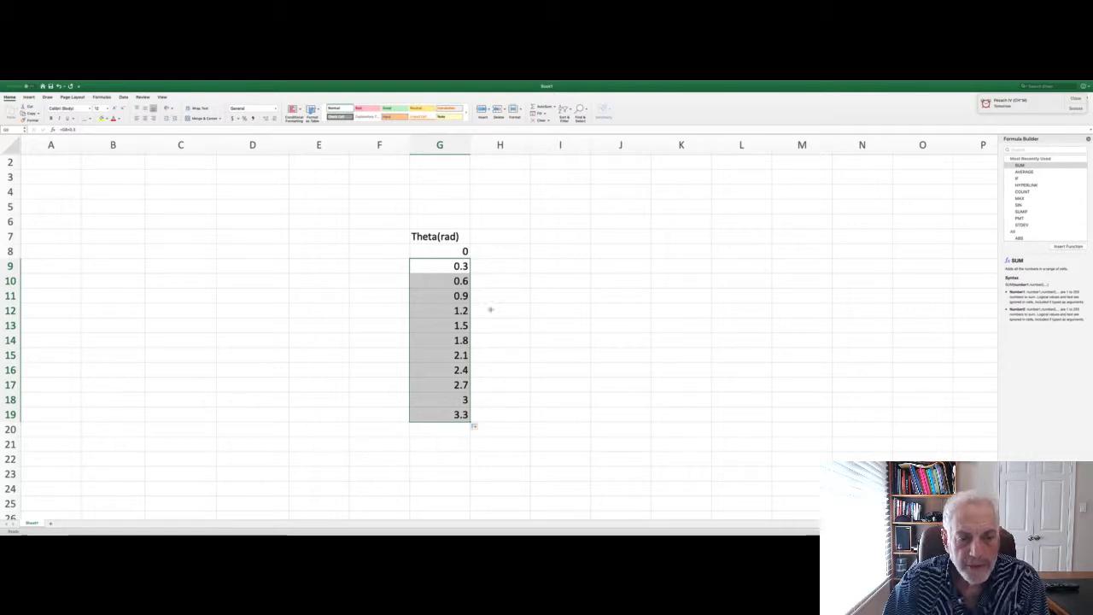
Enter the heading sin(theta) in cell H7, beside the Theta(rad) heading
{"action": "left_click", "coordinate": [498, 236]}
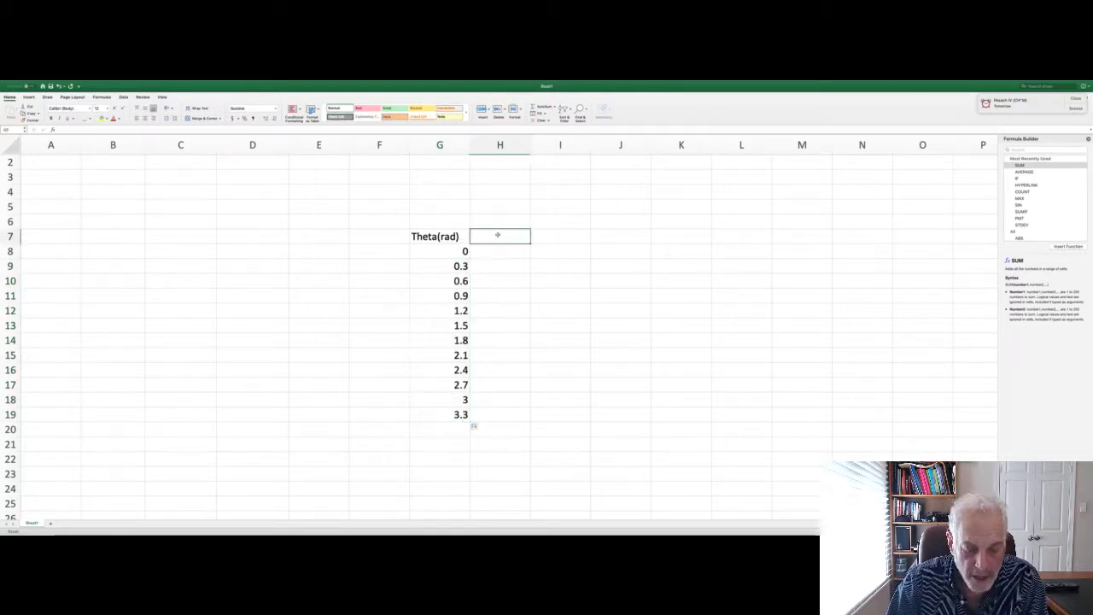
{"action": "type", "text": "sin(th"}
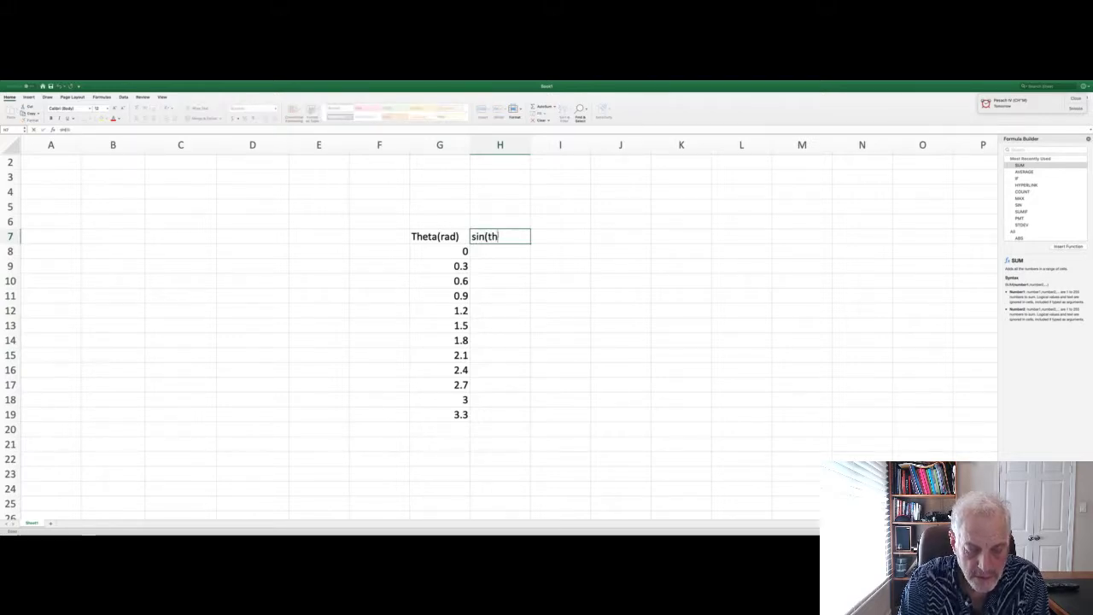
{"action": "type", "text": "eta)"}
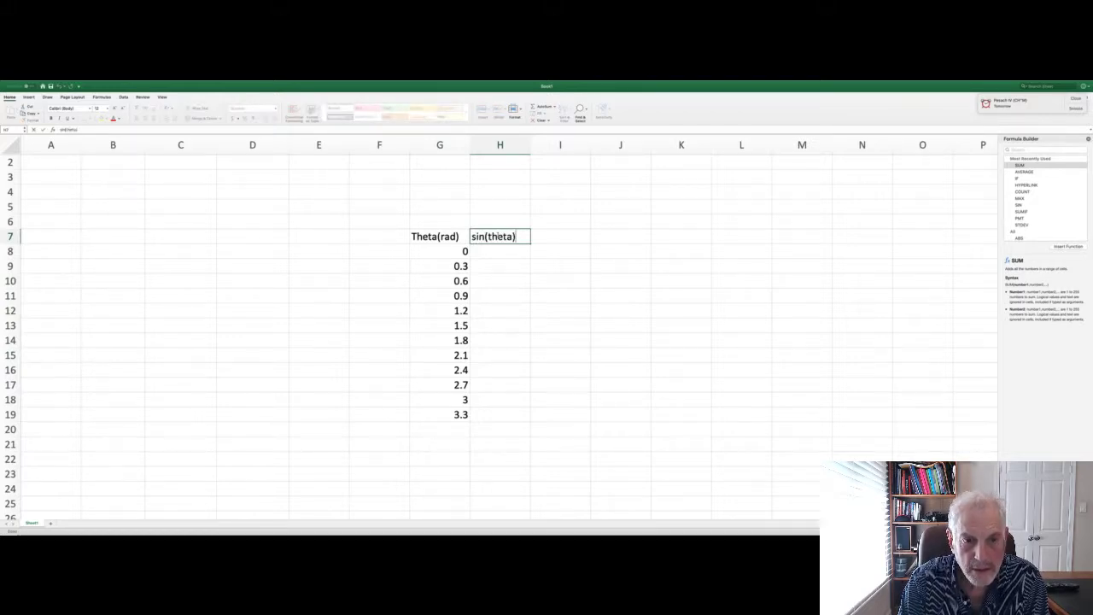
{"action": "key", "text": "Return"}
Enter the formula =SIN(G8) in cell H8 and fill it down to H19
{"action": "type", "text": "="}
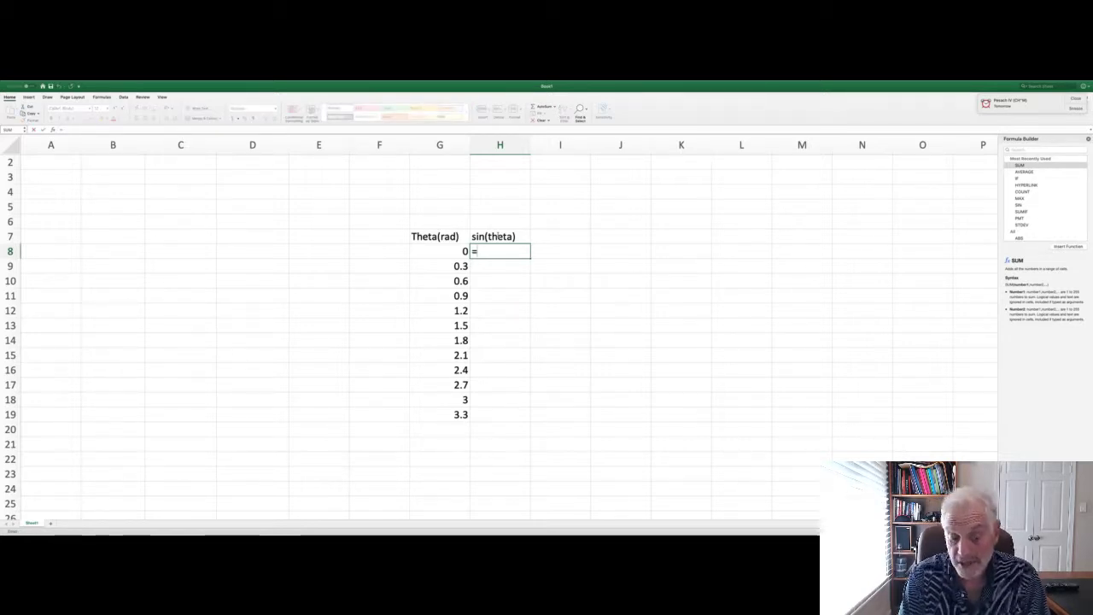
{"action": "type", "text": "s"}
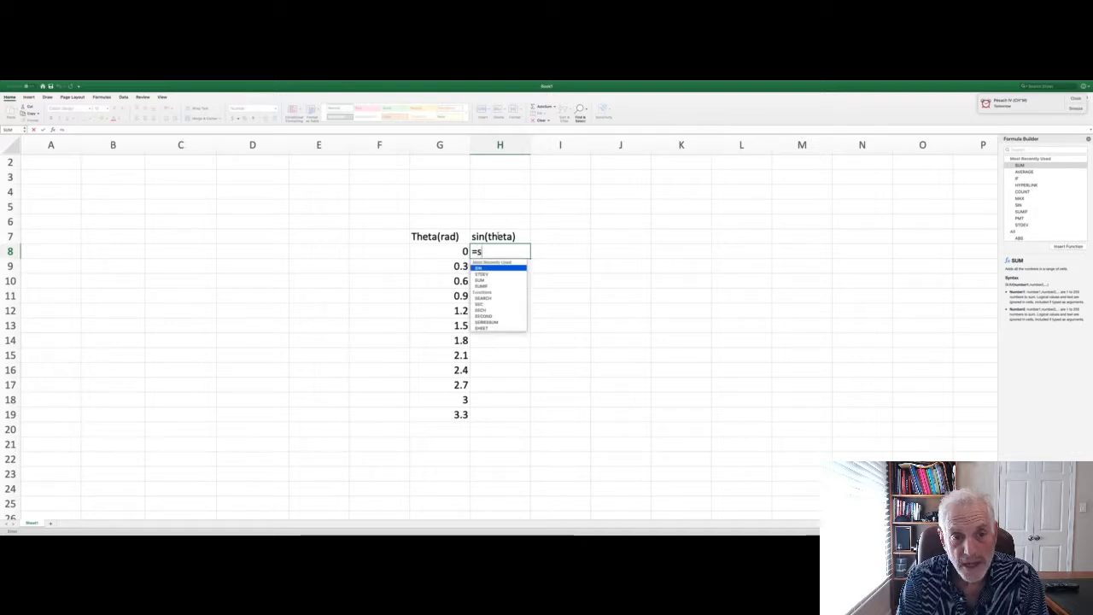
{"action": "type", "text": "i"}
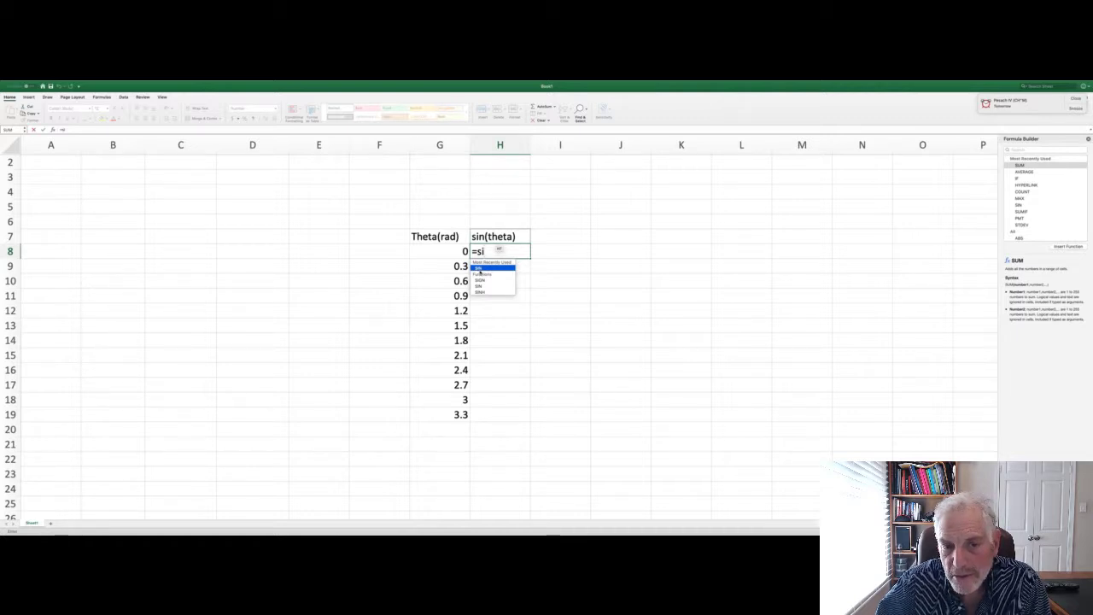
{"action": "double_click", "coordinate": [479, 269]}
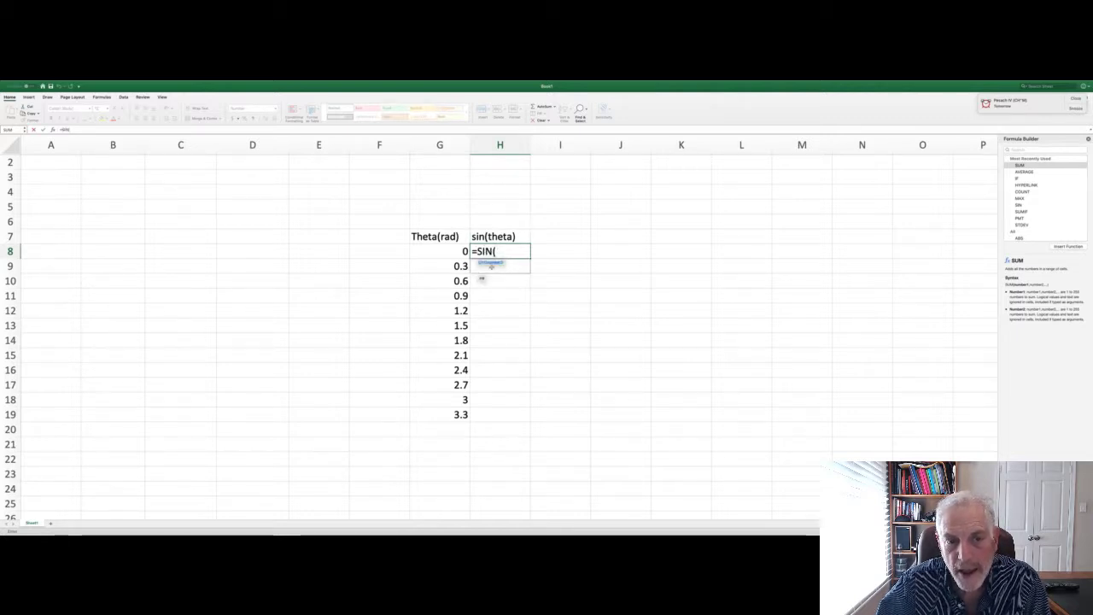
{"action": "left_click", "coordinate": [465, 251]}
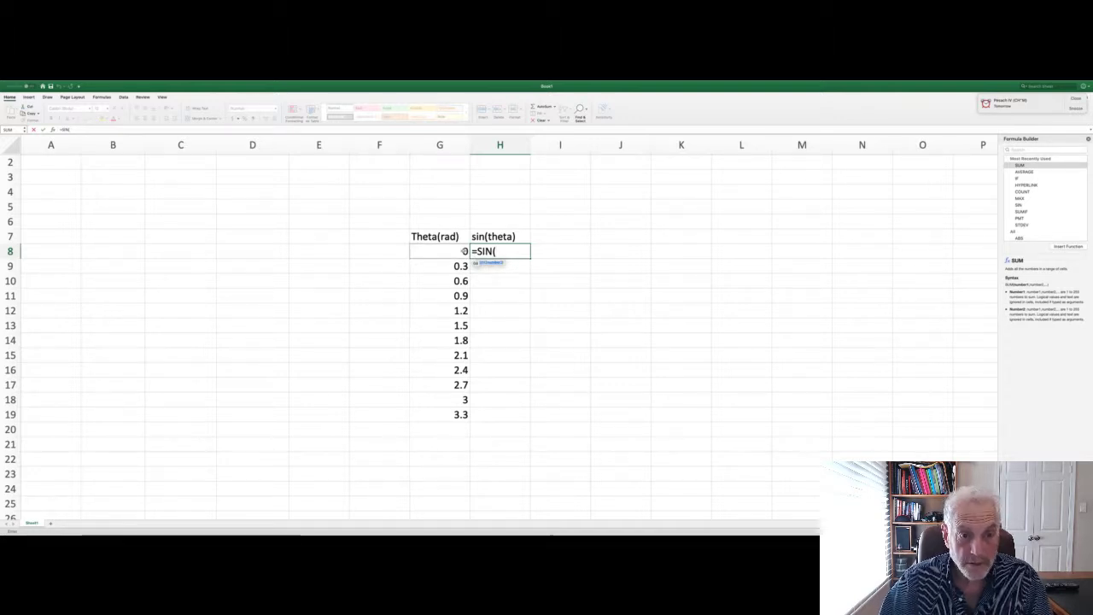
{"action": "left_click", "coordinate": [464, 251]}
{"action": "type", "text": ")"}
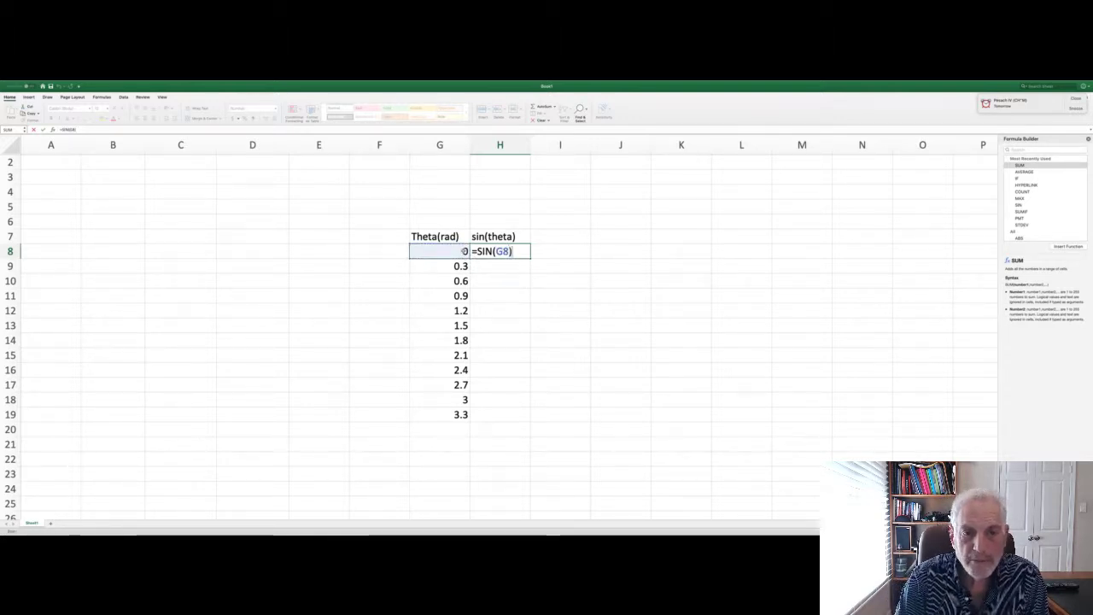
{"action": "key", "text": "Return"}
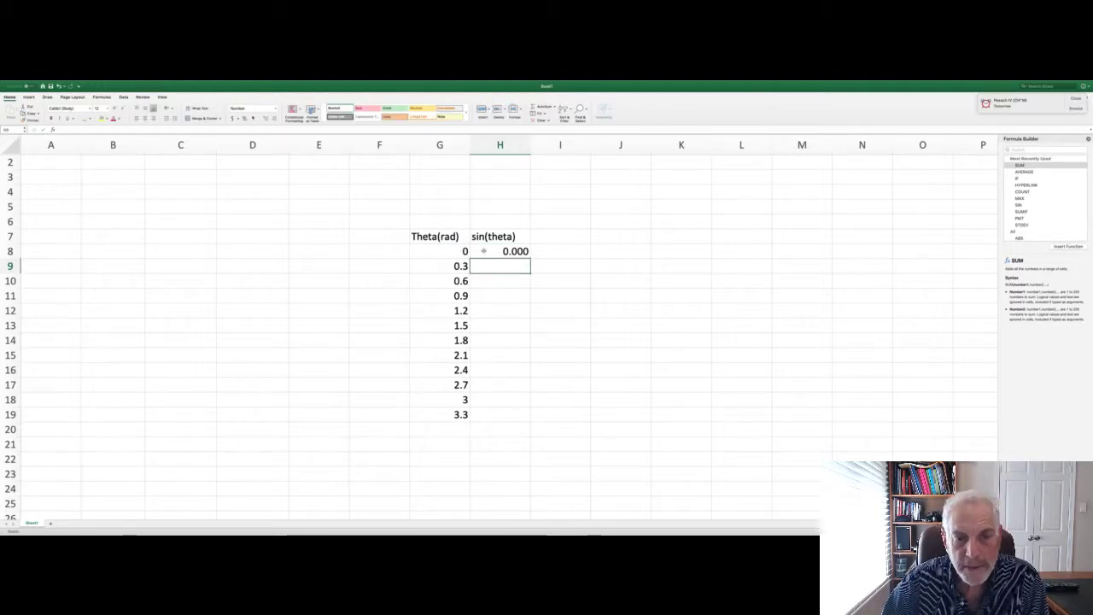
{"action": "left_click", "coordinate": [491, 251]}
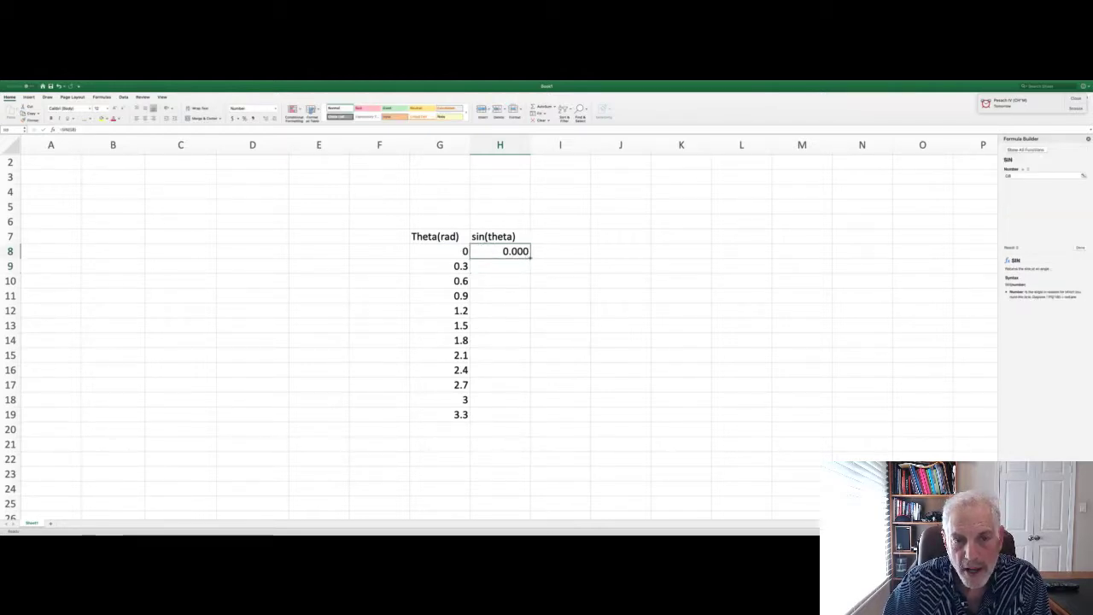
{"action": "left_click_drag", "start_coordinate": [527, 258], "coordinate": [527, 418]}
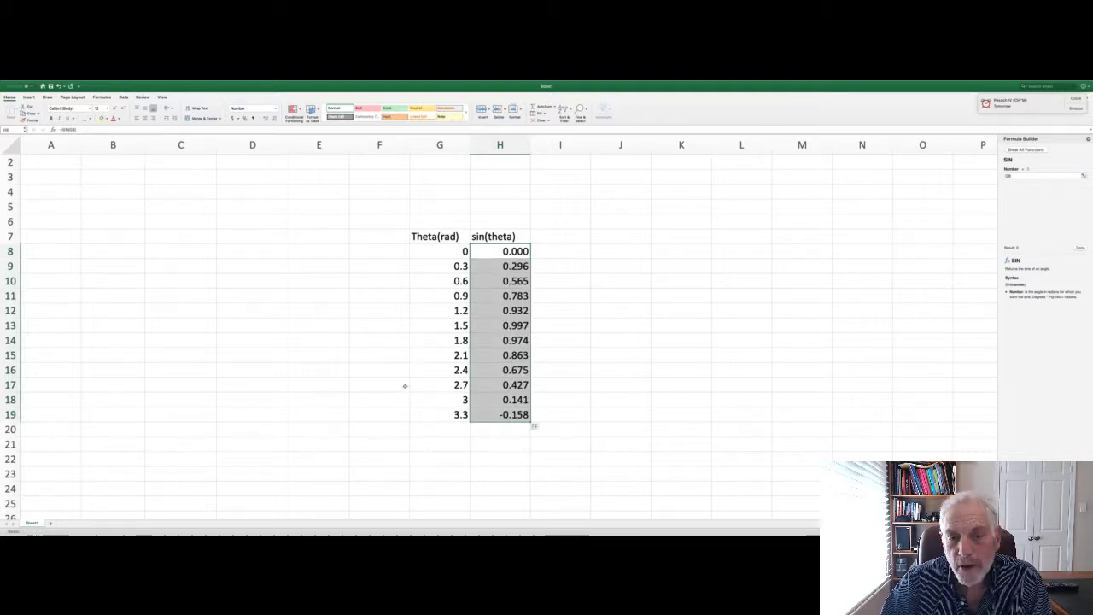
Look through the available functions in the Formula Builder with the empty cell H20 selected
{"action": "scroll", "coordinate": [402, 383], "scroll_direction": "right", "scroll_amount": 1}
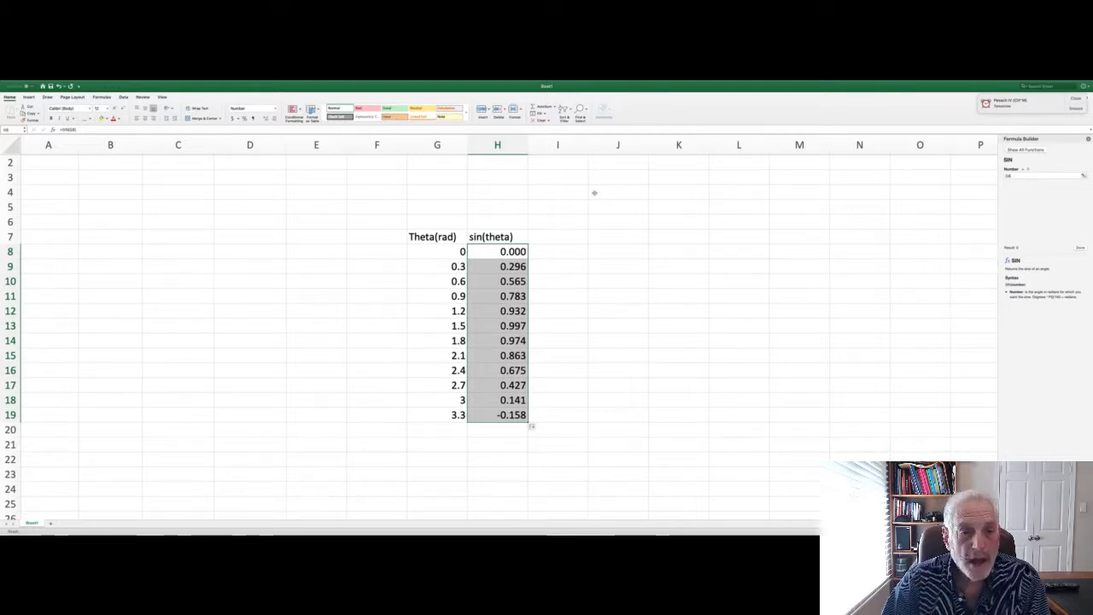
{"action": "left_click", "coordinate": [491, 436]}
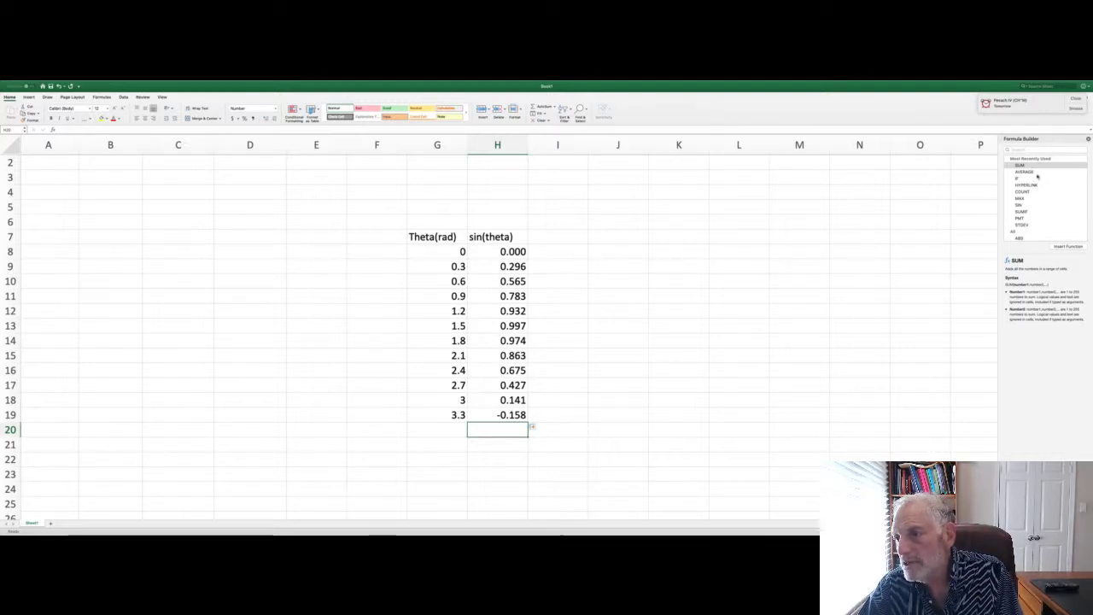
{"action": "scroll", "coordinate": [1038, 177], "scroll_direction": "down", "scroll_amount": 1}
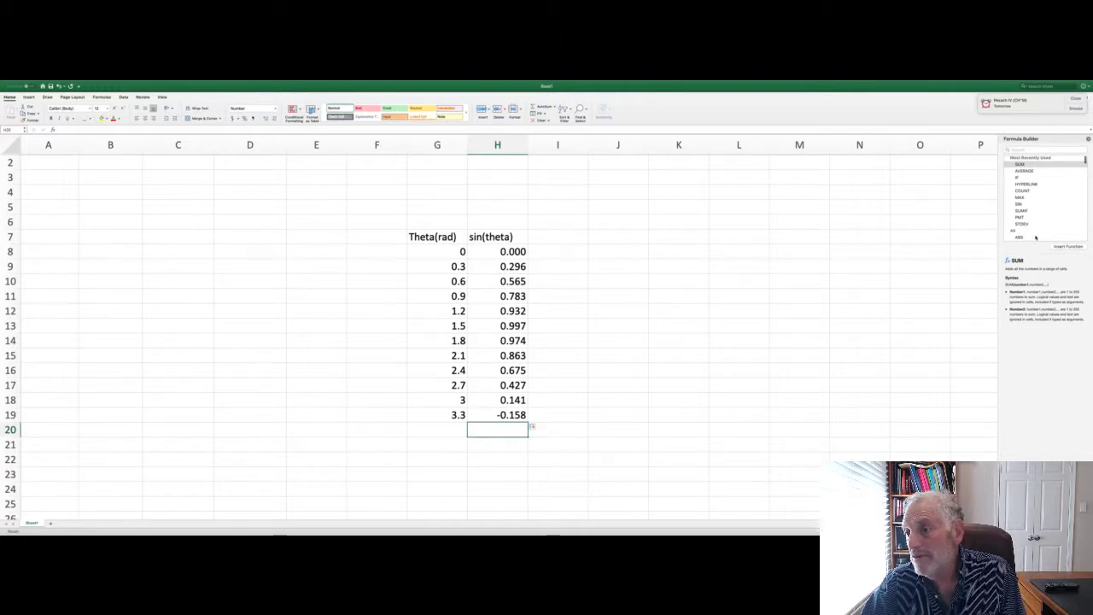
{"action": "scroll", "coordinate": [1036, 237], "scroll_direction": "down", "scroll_amount": 5}
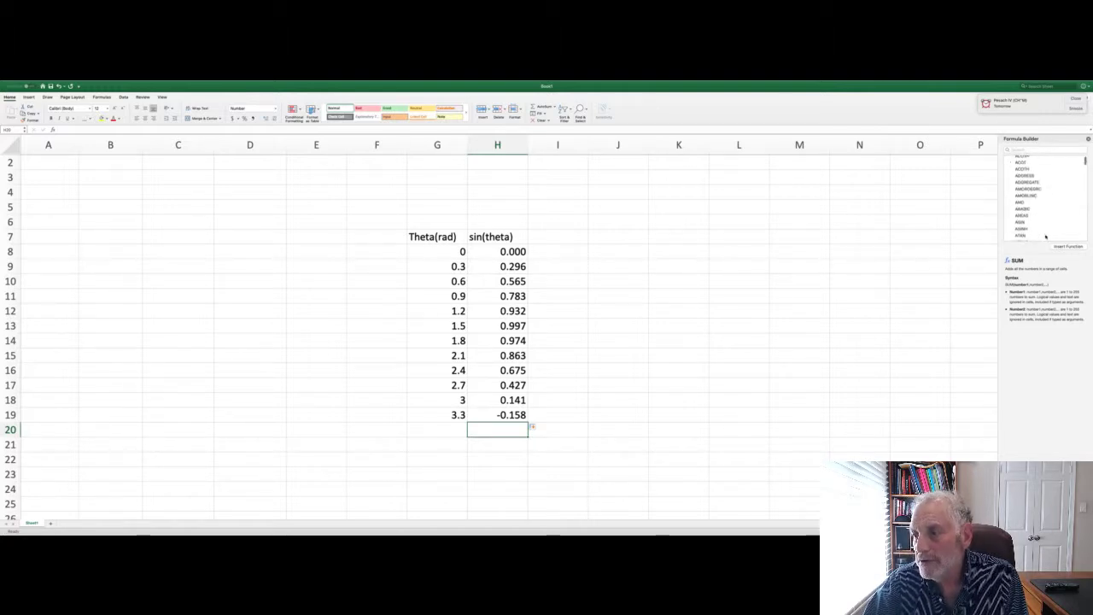
{"action": "scroll", "coordinate": [1045, 237], "scroll_direction": "down", "scroll_amount": 10}
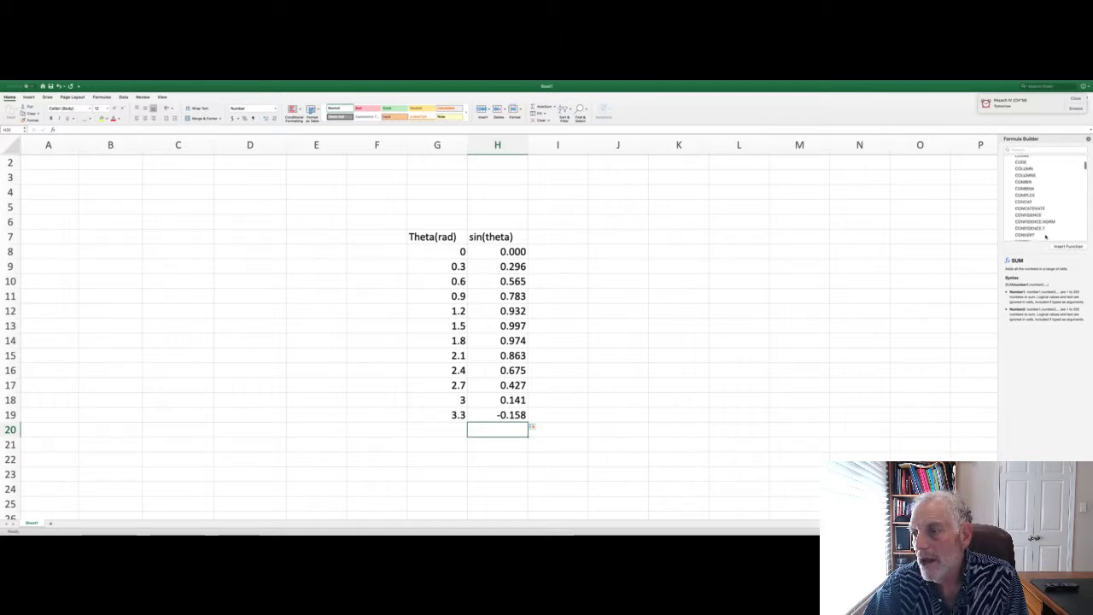
{"action": "scroll", "coordinate": [1045, 236], "scroll_direction": "up", "scroll_amount": 8}
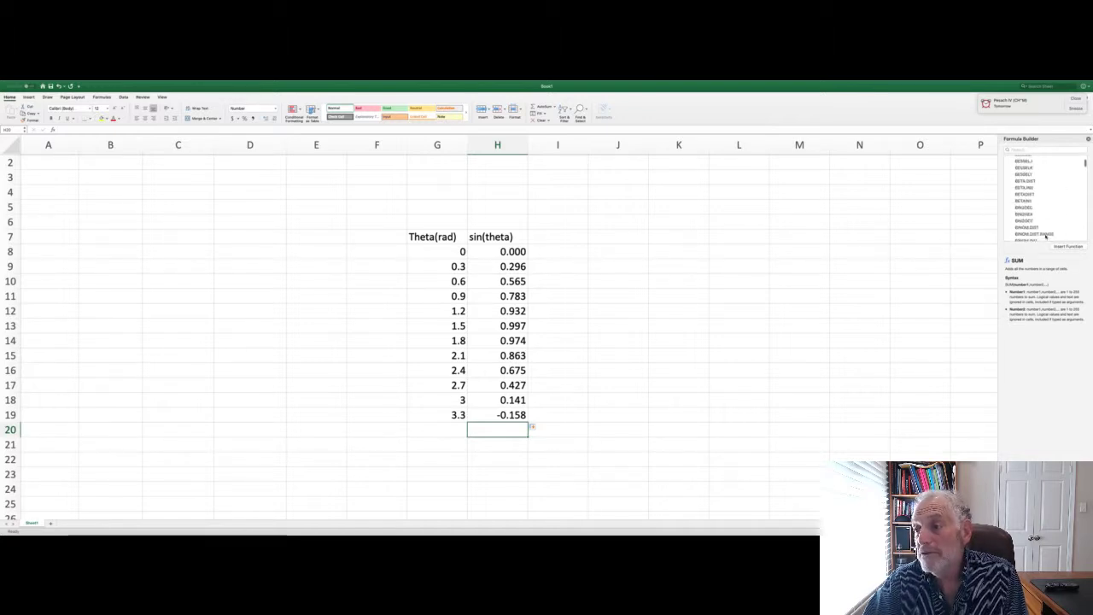
{"action": "scroll", "coordinate": [1045, 236], "scroll_direction": "up", "scroll_amount": 8}
Calculate the average of the sine values in cell H20 with =AVERAGE(H8:H19)
{"action": "left_click", "coordinate": [478, 431]}
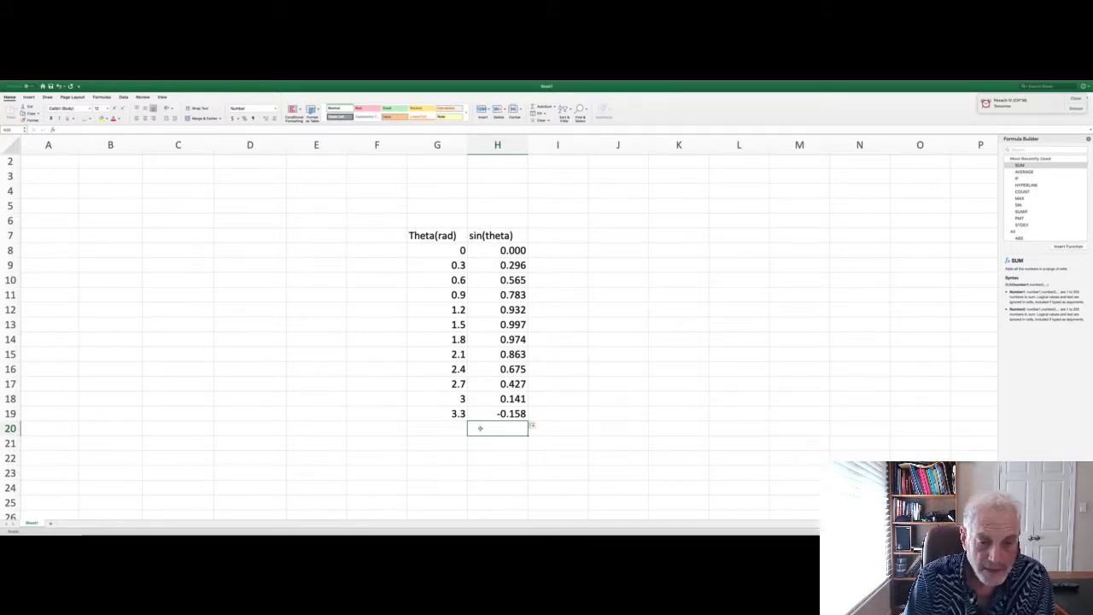
{"action": "type", "text": "=aver"}
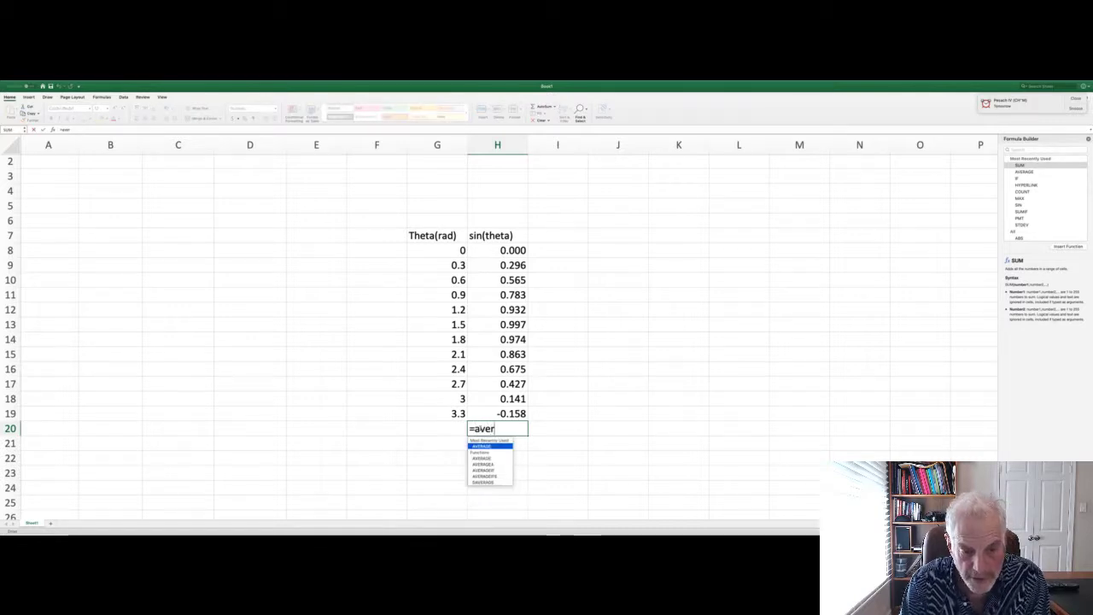
{"action": "double_click", "coordinate": [481, 446]}
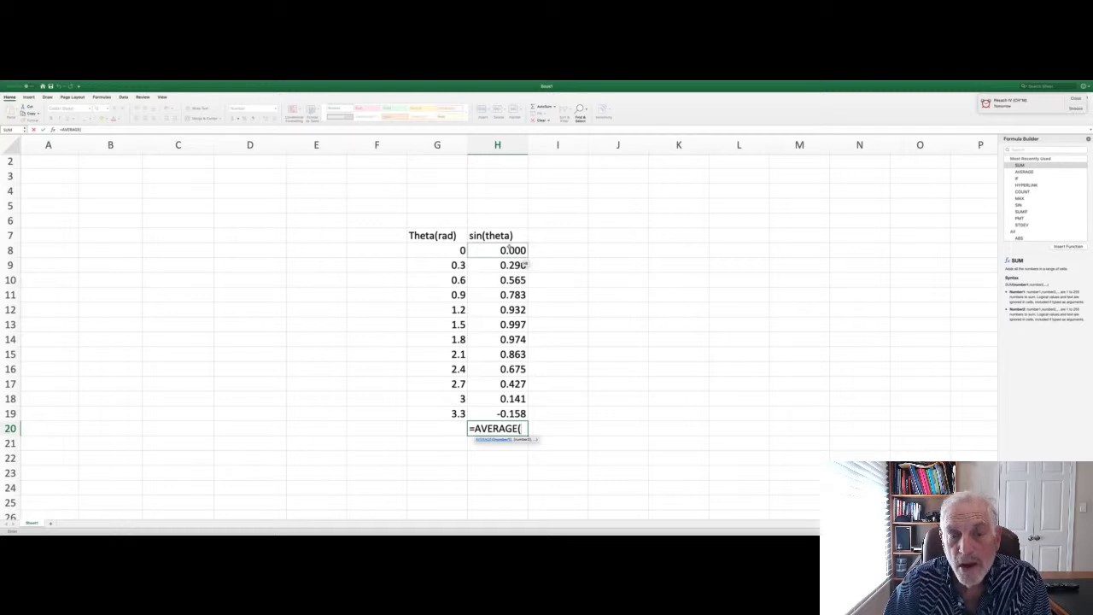
{"action": "left_click_drag", "start_coordinate": [510, 249], "coordinate": [495, 414]}
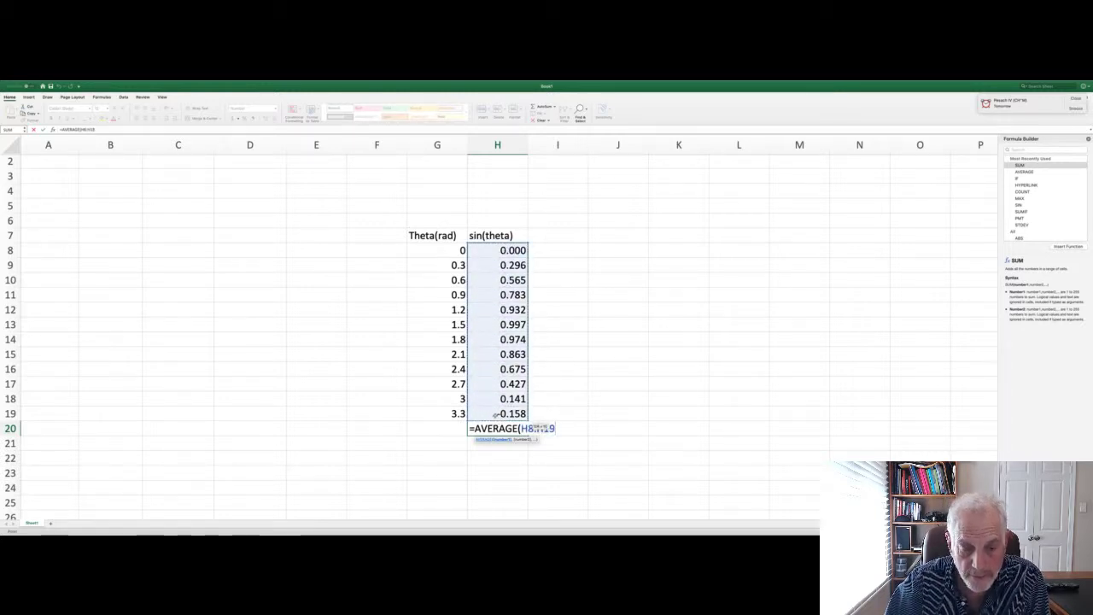
{"action": "type", "text": ")"}
{"action": "key", "text": "Return"}
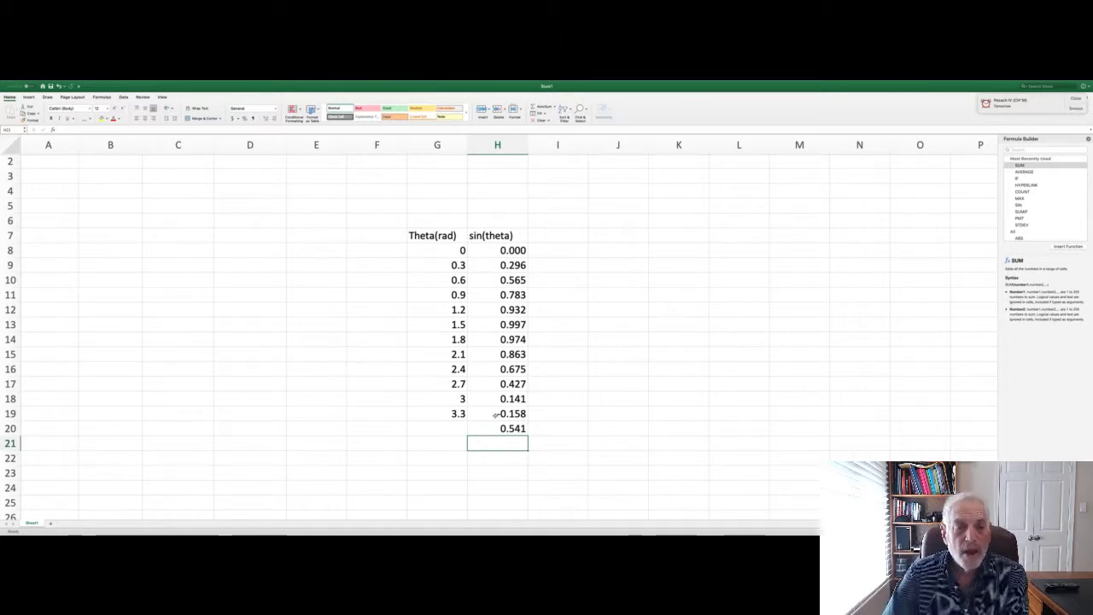
Display the values in H8:H20 with four decimal places and return them to three
{"action": "left_click_drag", "start_coordinate": [503, 251], "coordinate": [510, 427]}
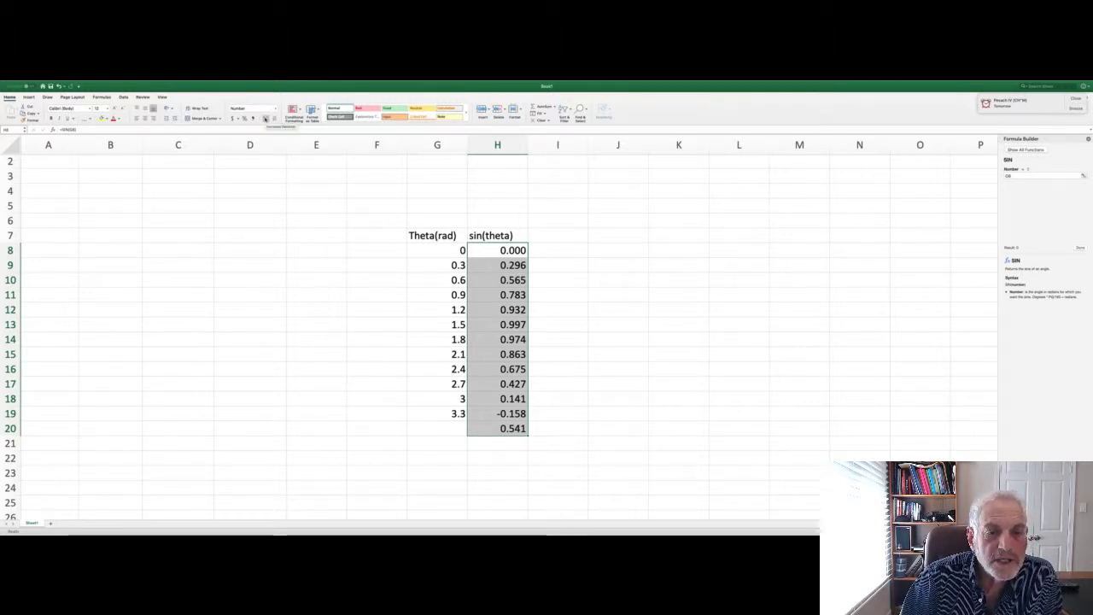
{"action": "left_click", "coordinate": [266, 120]}
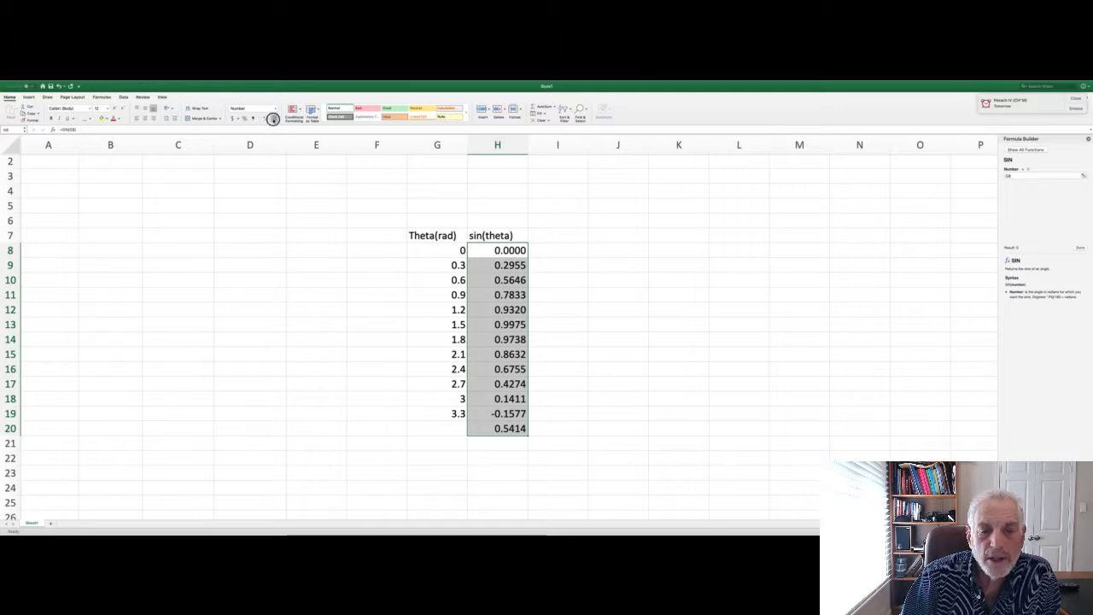
{"action": "left_click", "coordinate": [273, 120]}
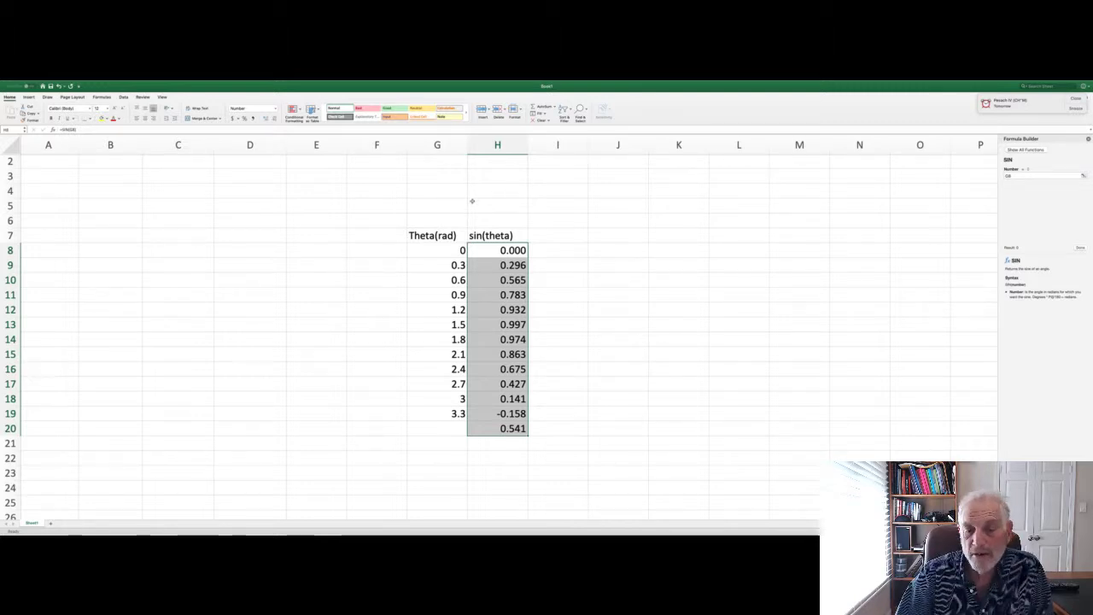
Calculate the sum of the sine values in cell I20 with =SUM(H8:H19)
{"action": "left_click", "coordinate": [580, 399]}
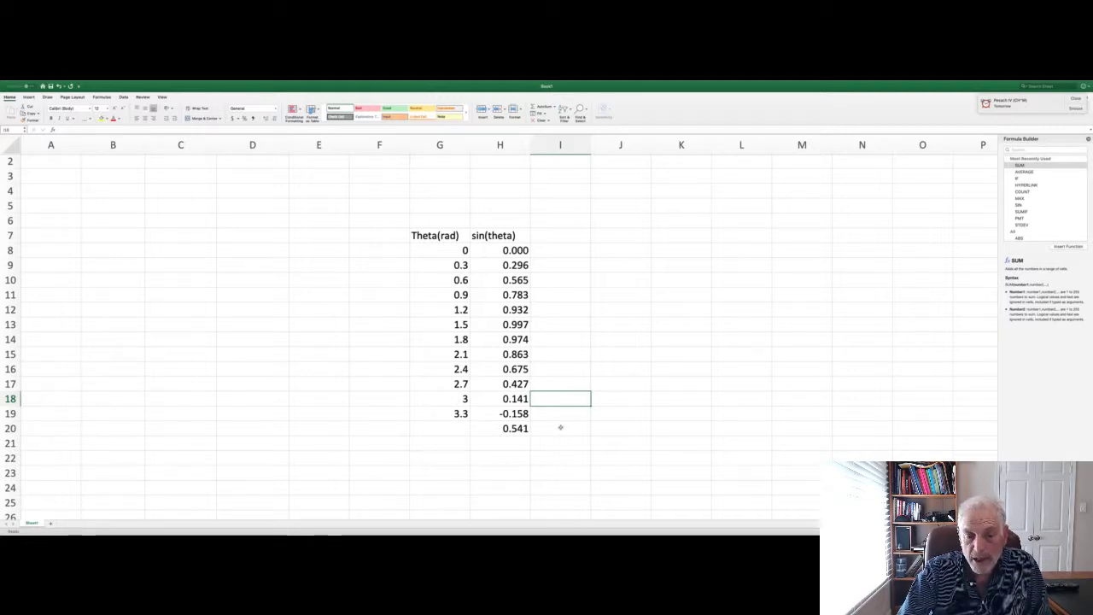
{"action": "left_click", "coordinate": [561, 427]}
{"action": "type", "text": "="}
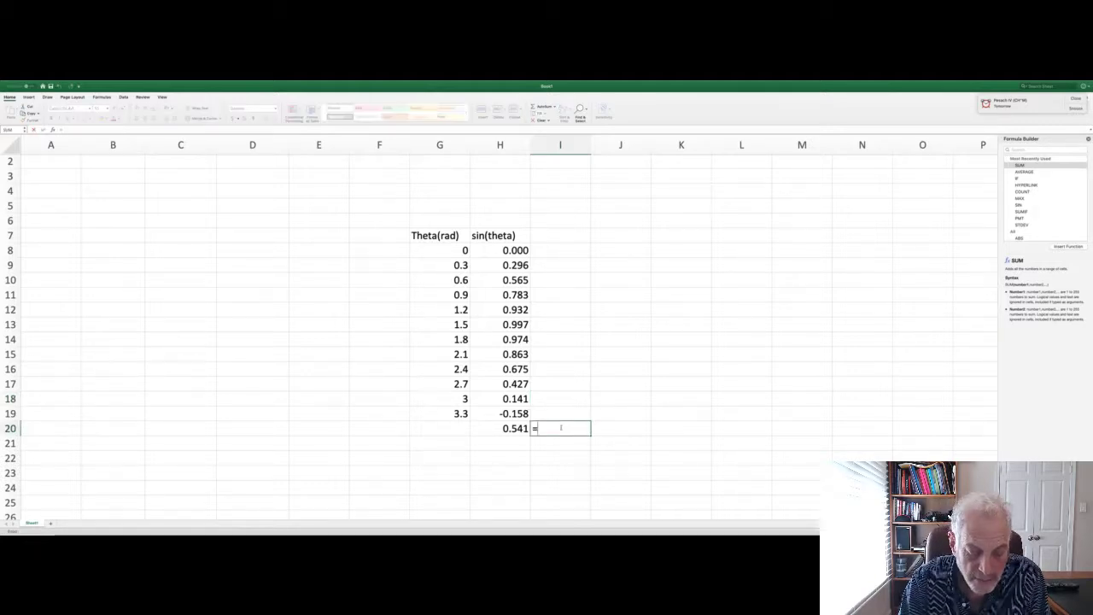
{"action": "type", "text": "sum("}
{"action": "left_click_drag", "start_coordinate": [515, 250], "coordinate": [516, 413]}
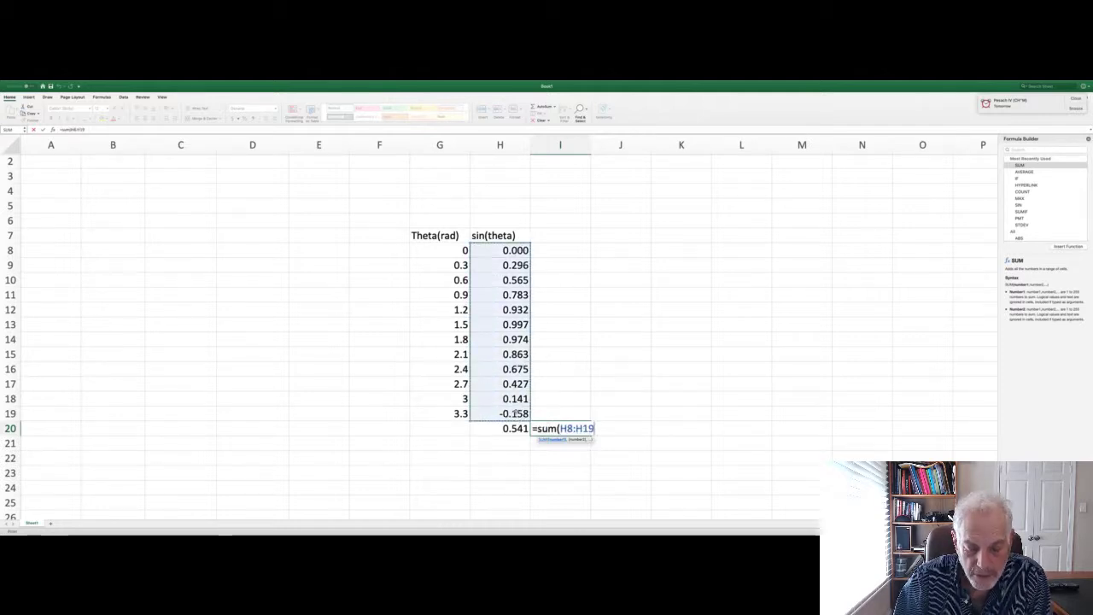
{"action": "type", "text": ")"}
{"action": "key", "text": "Return"}
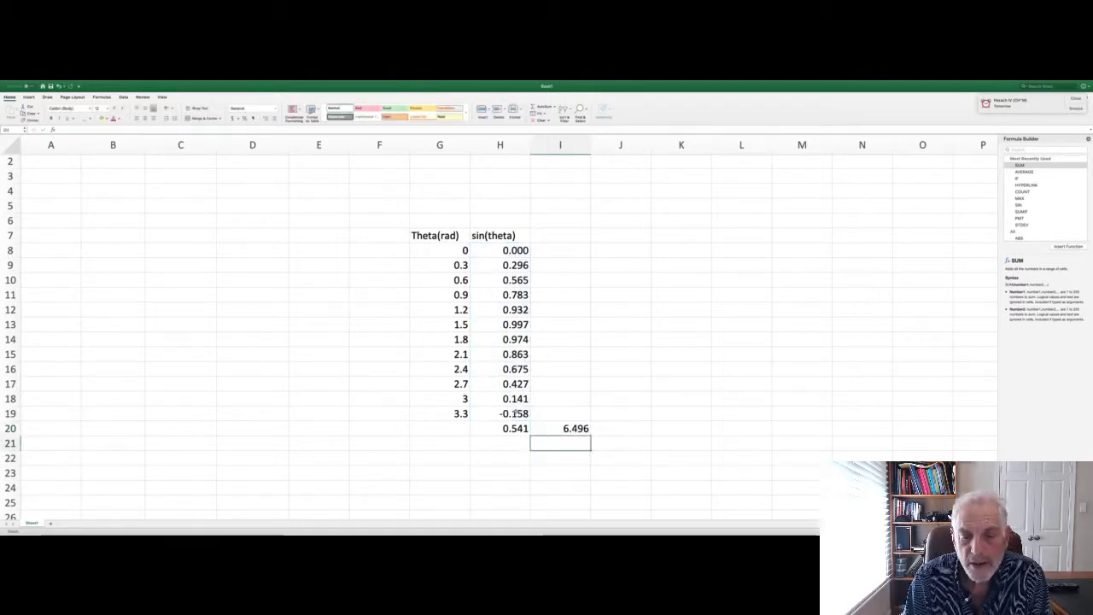
Calculate the average manually in cell I21 by dividing the sum by the number of sine values with =I20/COUNT(H8:H19)
{"action": "type", "text": "="}
{"action": "left_click", "coordinate": [558, 427]}
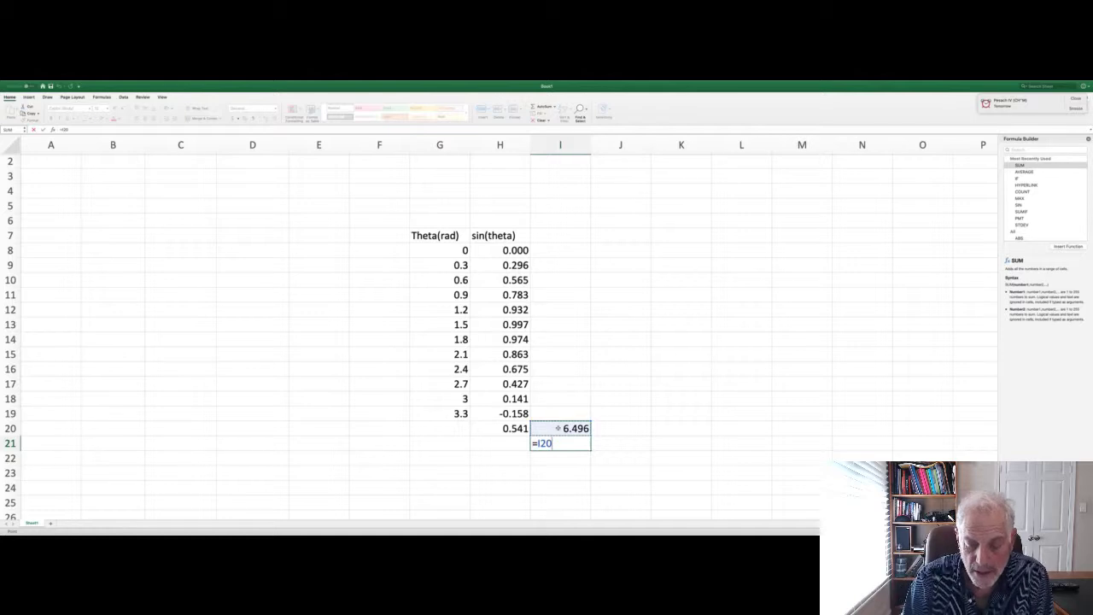
{"action": "type", "text": "/"}
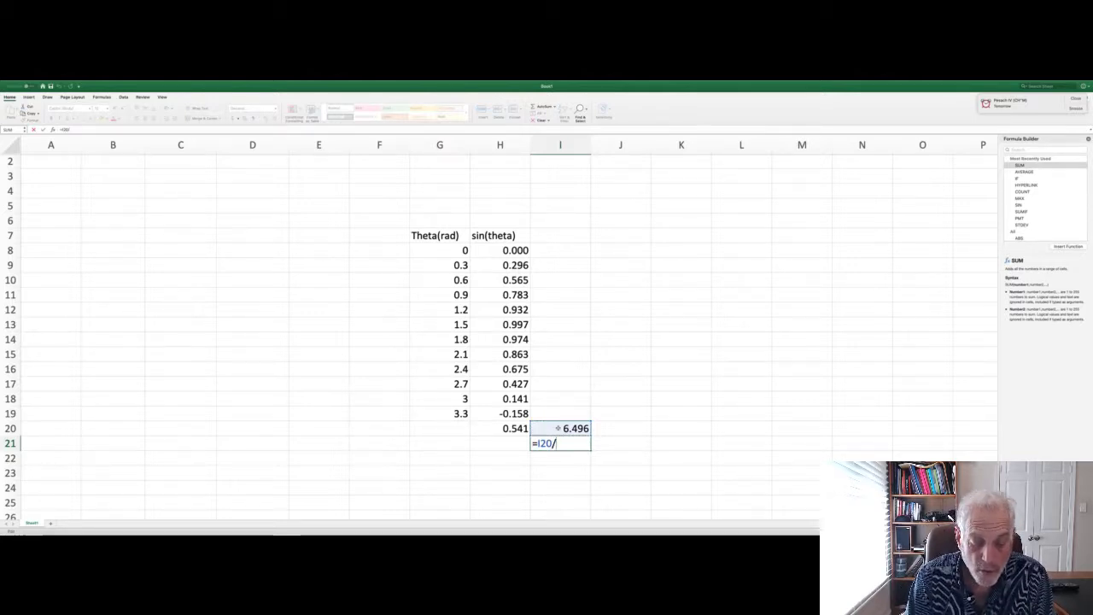
{"action": "type", "text": "coun"}
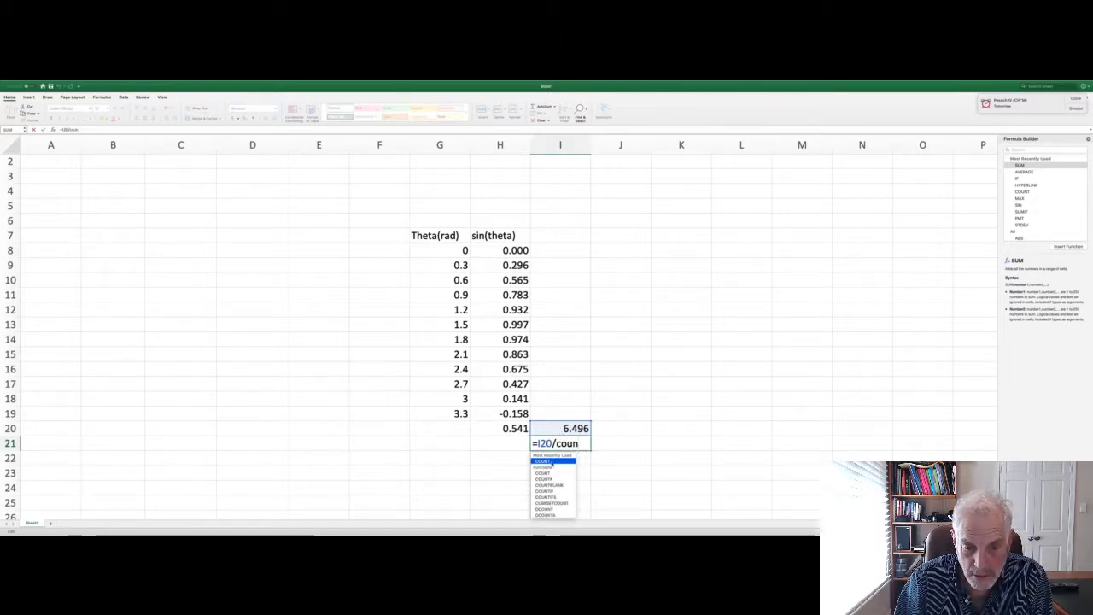
{"action": "double_click", "coordinate": [551, 462]}
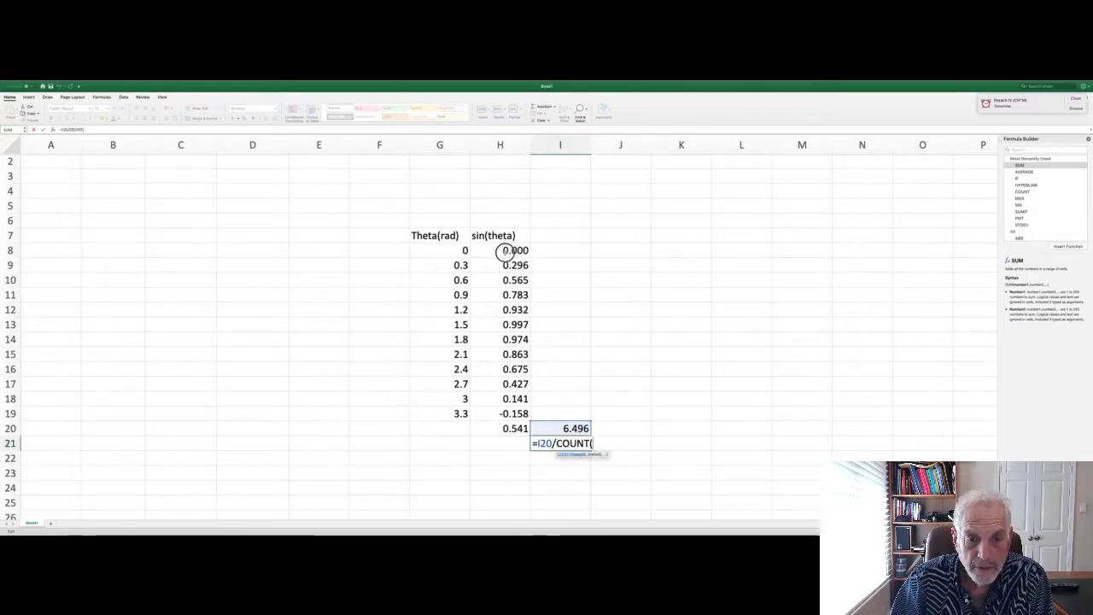
{"action": "left_click_drag", "start_coordinate": [502, 251], "coordinate": [497, 413]}
{"action": "key", "text": "Return"}
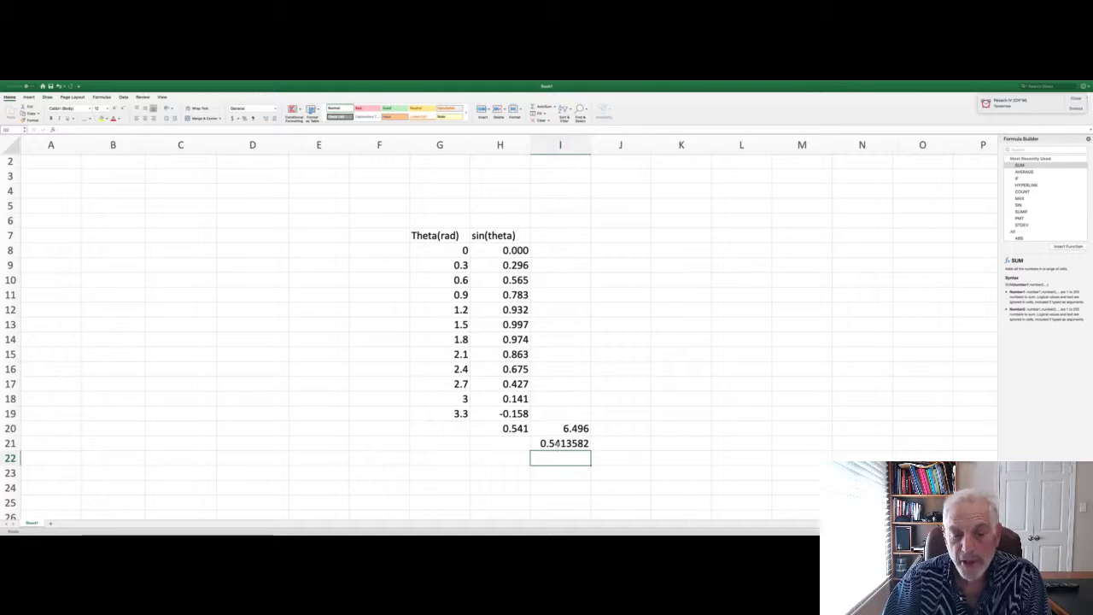
Display the sum and the manually calculated average in I20:I21 with three decimal places
{"action": "left_click_drag", "start_coordinate": [565, 428], "coordinate": [562, 444]}
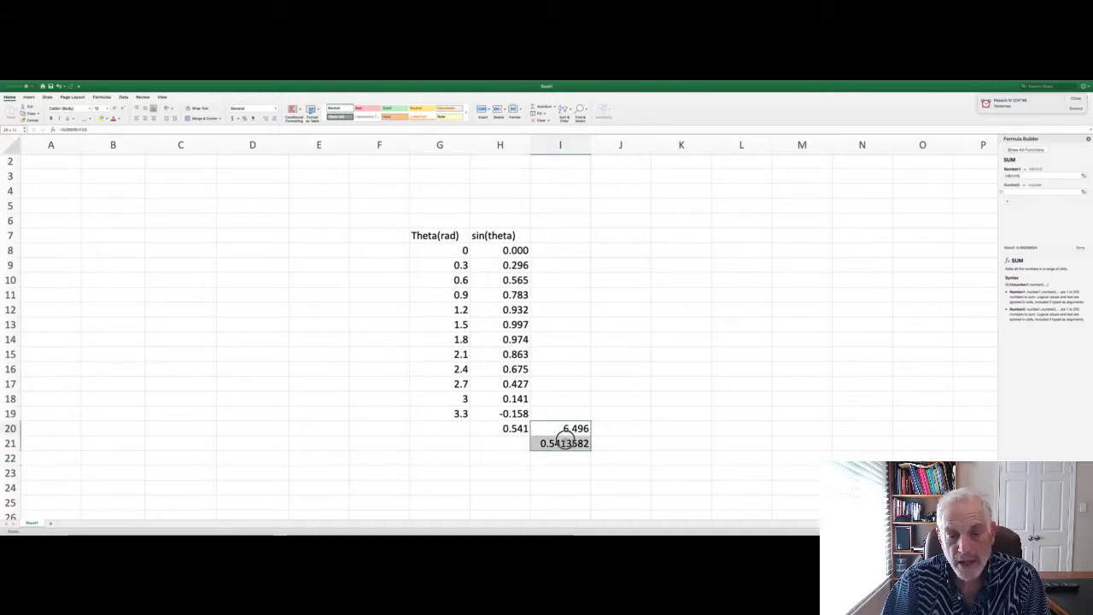
{"action": "left_click", "coordinate": [273, 119]}
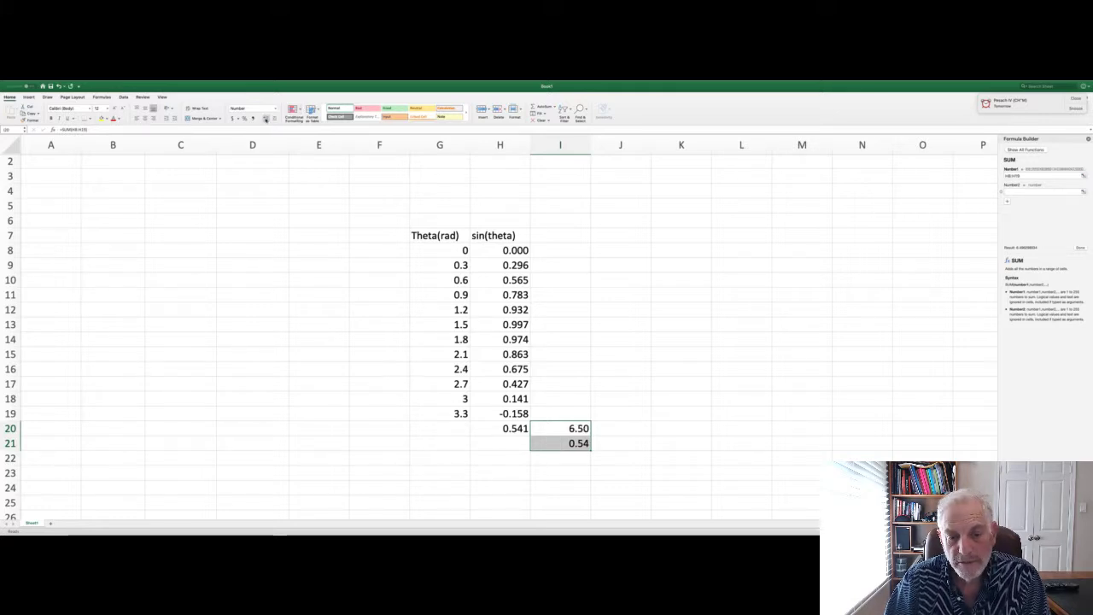
{"action": "left_click", "coordinate": [266, 119]}
{"action": "left_click", "coordinate": [591, 303]}
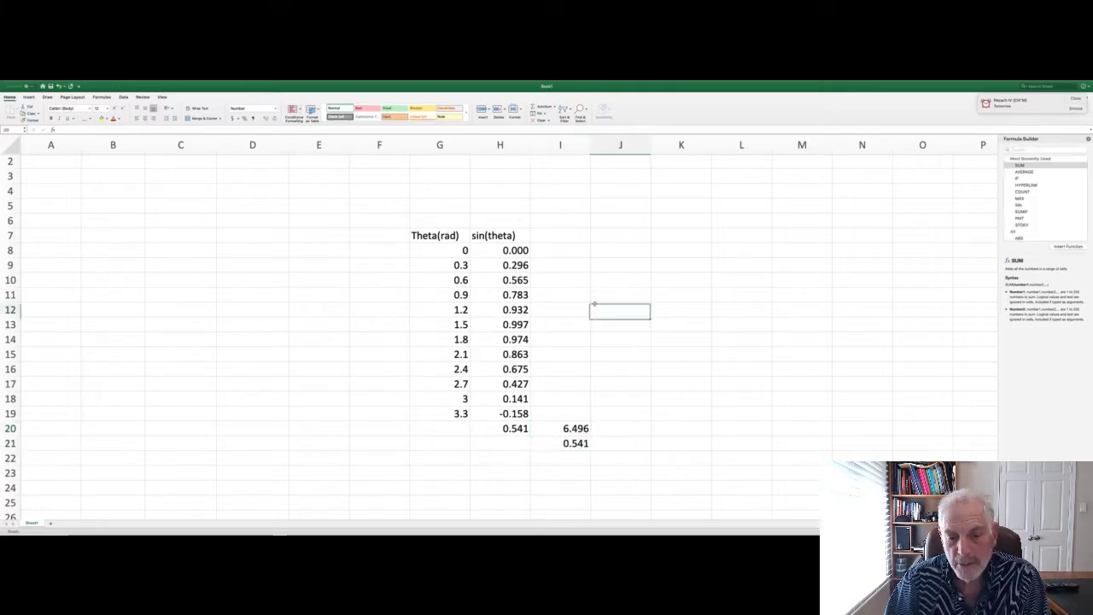